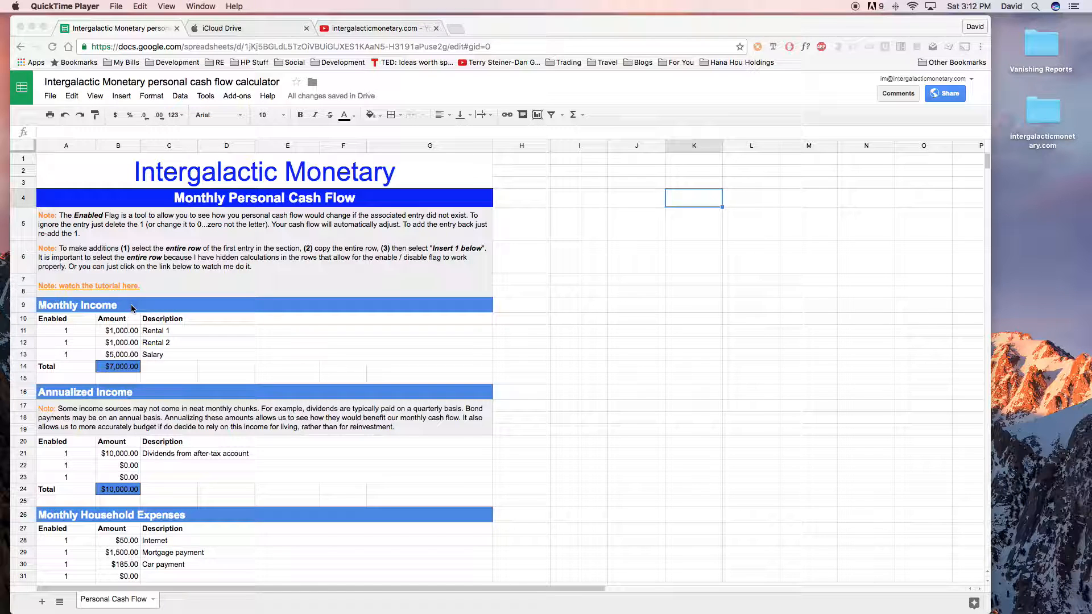
- Look through the income, household expense and Monthly Personal Cash Flow sections of the sheet
left_click(190, 391)
scroll(197, 421, "down", 5)
scroll(196, 432, "down", 5)
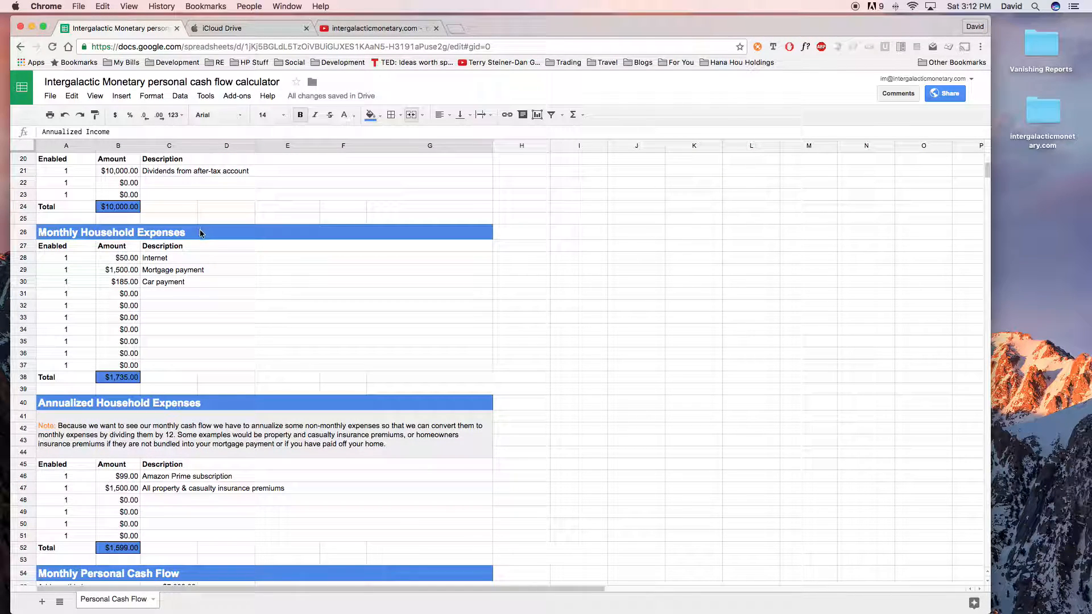
left_click(211, 403)
scroll(210, 405, "down", 3)
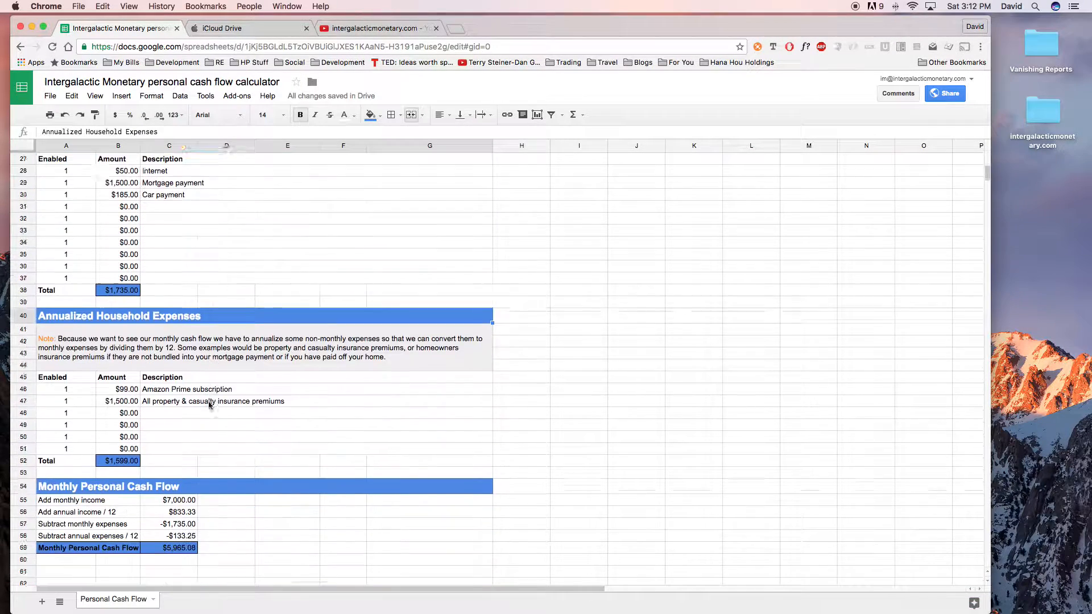
scroll(209, 405, "down", 5)
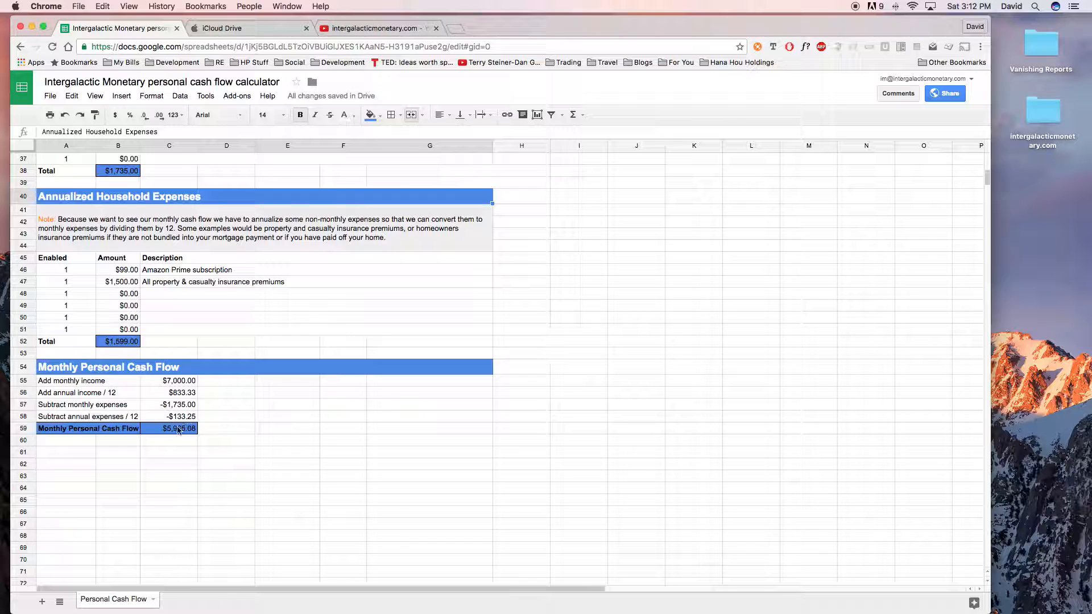
scroll(181, 427, "up", 12)
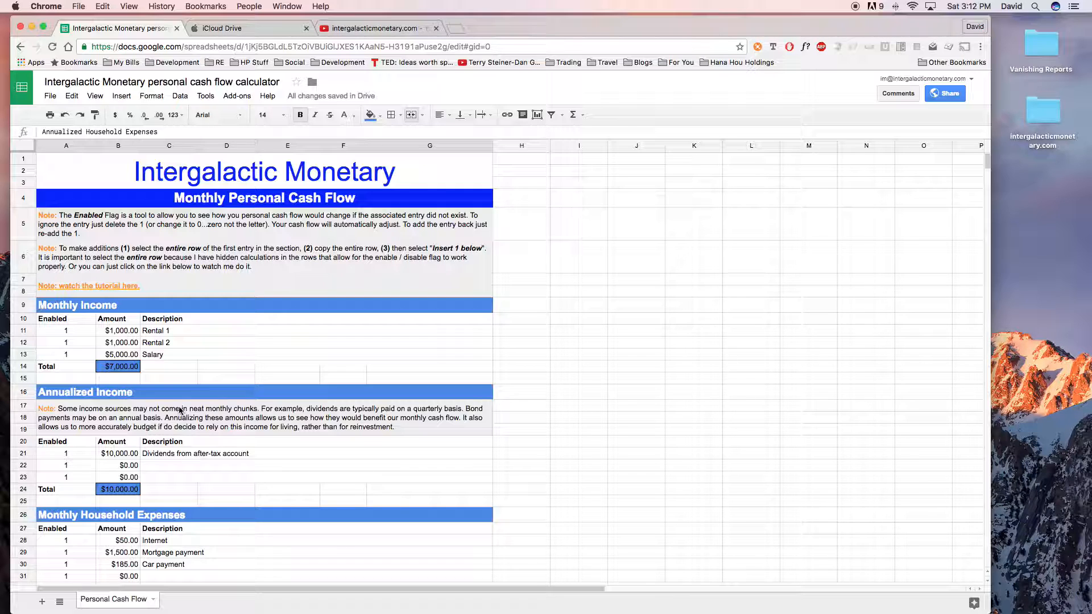
- Copy the entire Rental 1 row under Monthly Income and insert one blank row directly below it
left_click(27, 330)
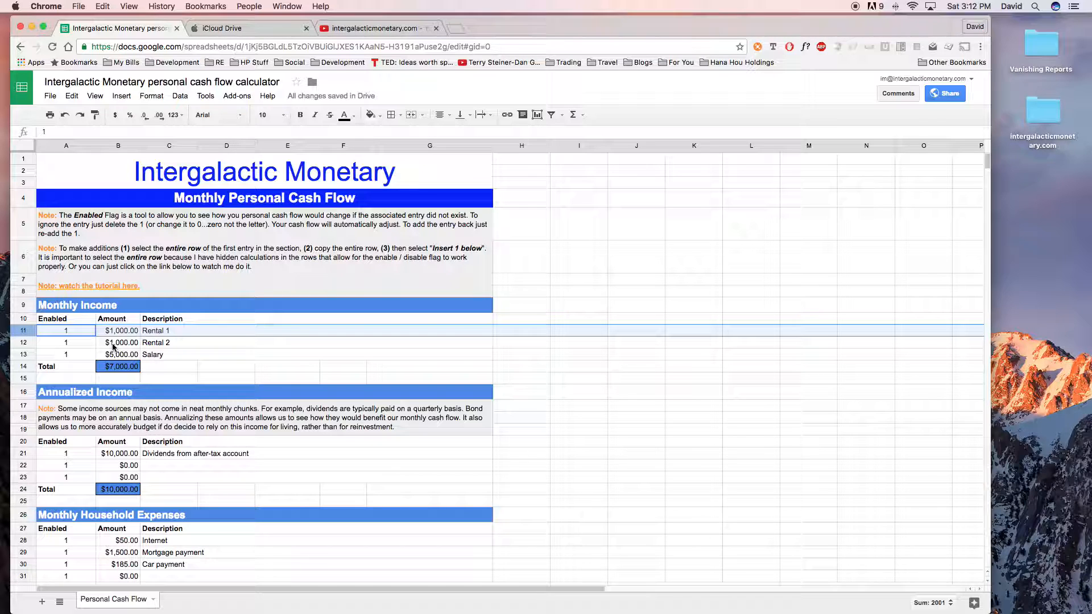
scroll(113, 346, "down", 1)
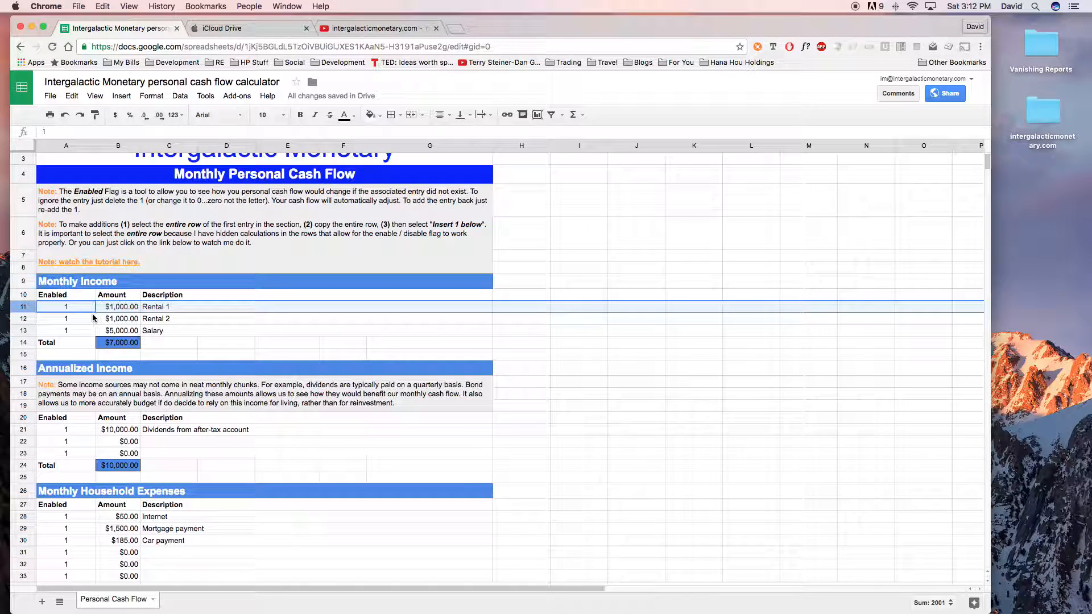
right_click(24, 307)
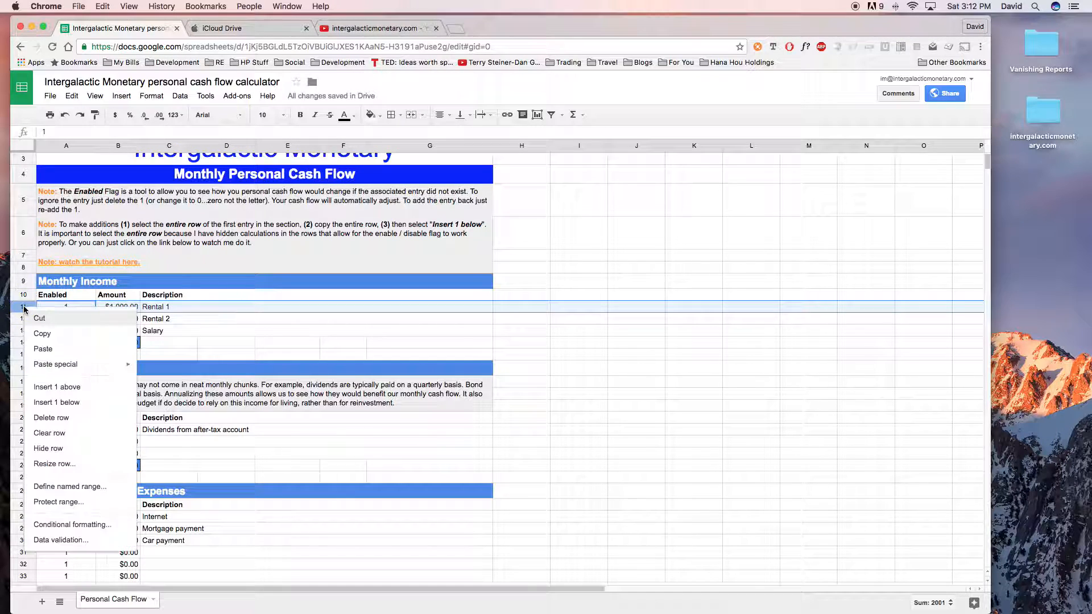
left_click(61, 340)
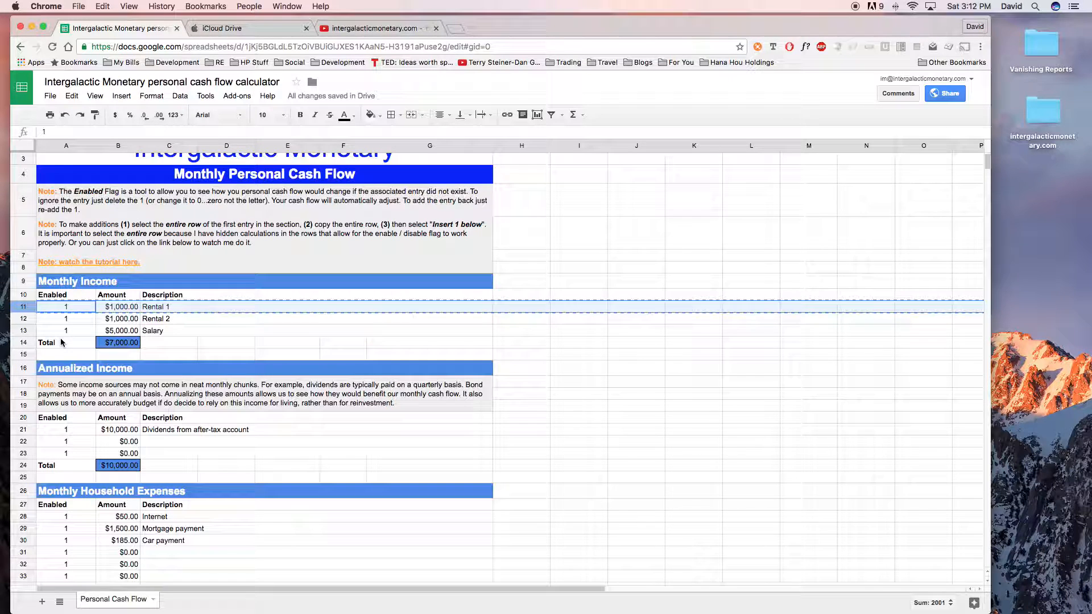
right_click(25, 308)
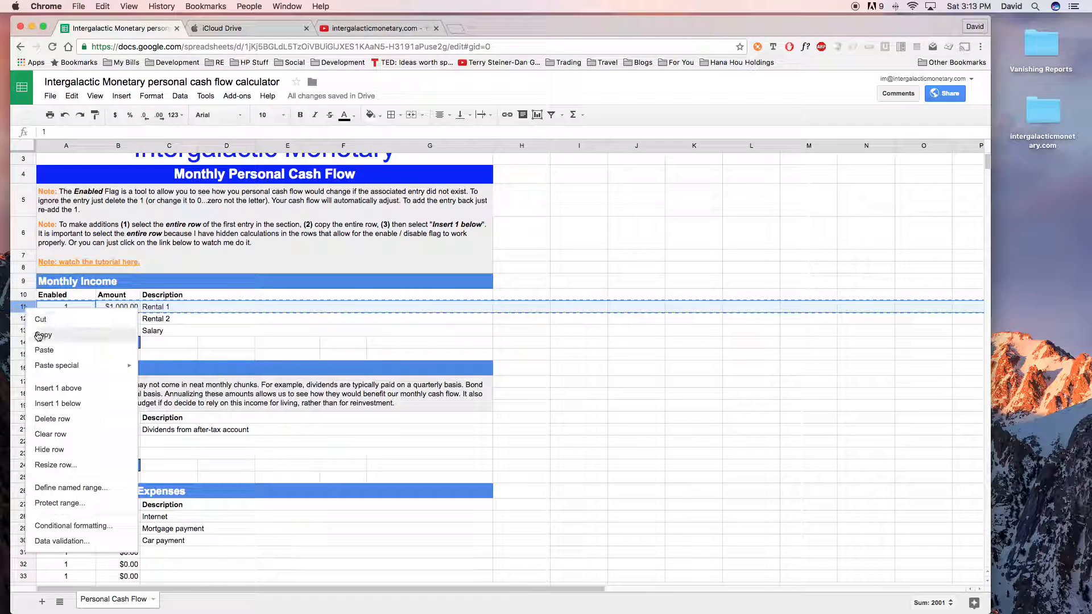
left_click(49, 403)
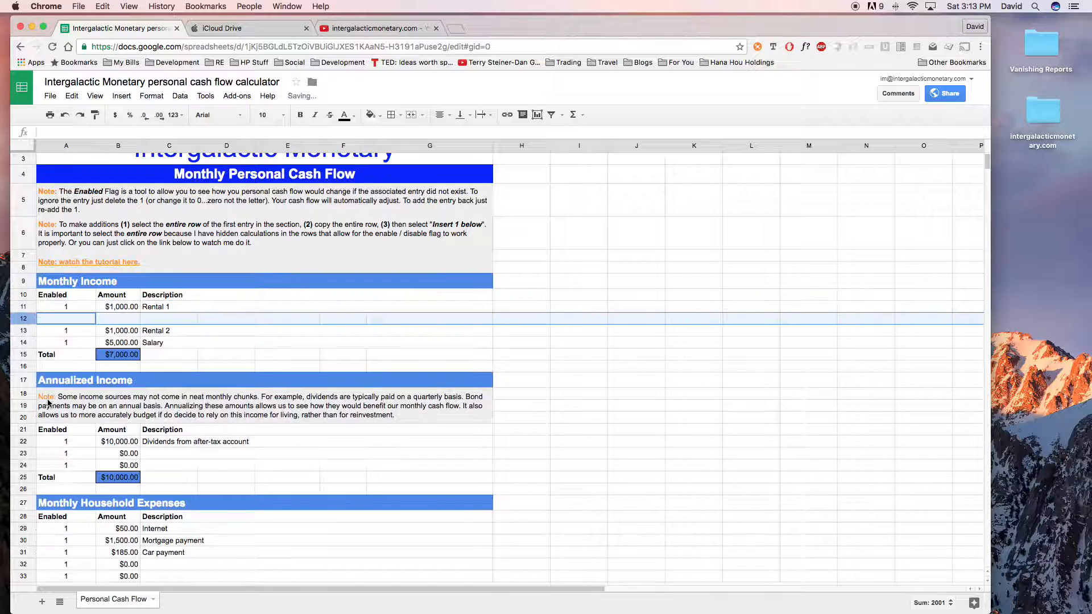
- Paste the copied entry into the blank row 12 and change its description to Rental 3
right_click(27, 321)
left_click(46, 361)
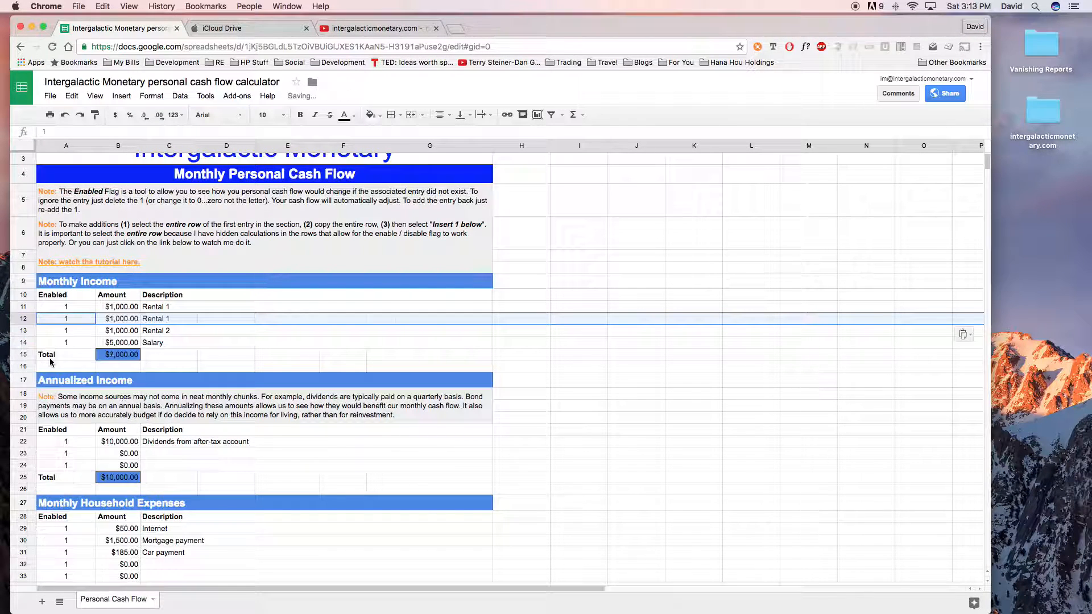
double_click(193, 320)
key("BackSpace")
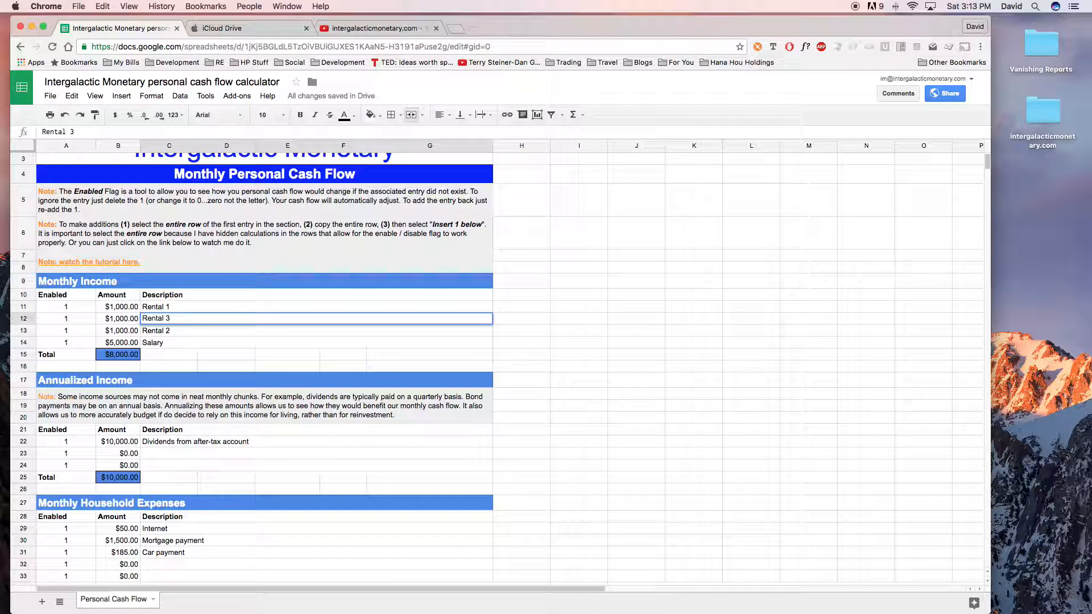
- Check the Monthly Income total and the Monthly Personal Cash Flow result with the added rental entry
left_click(119, 355)
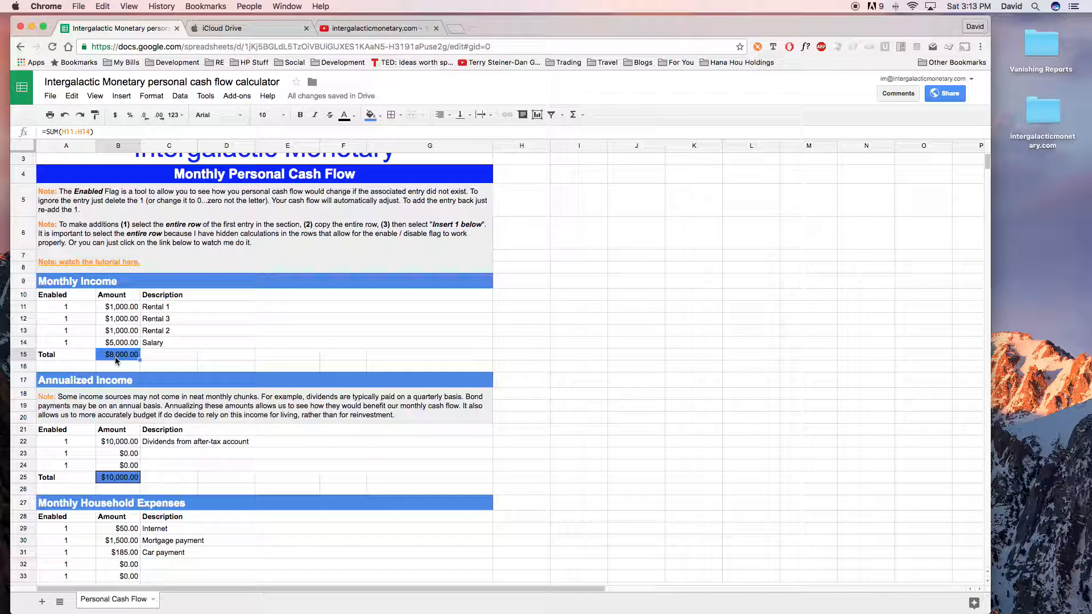
scroll(116, 359, "up", 1)
scroll(115, 360, "down", 10)
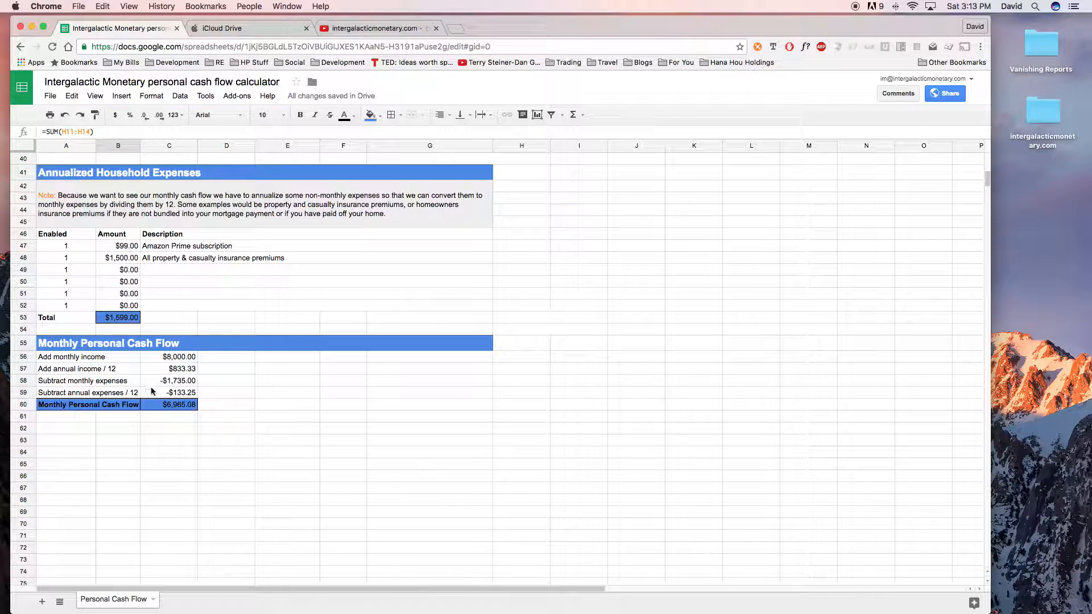
left_click(169, 410)
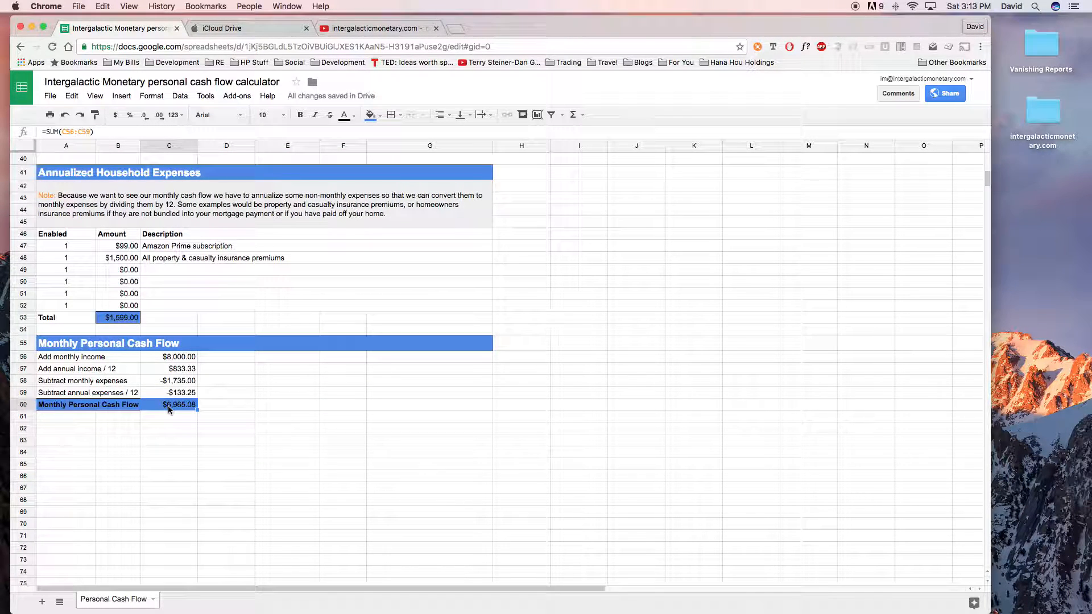
scroll(117, 379, "up", 10)
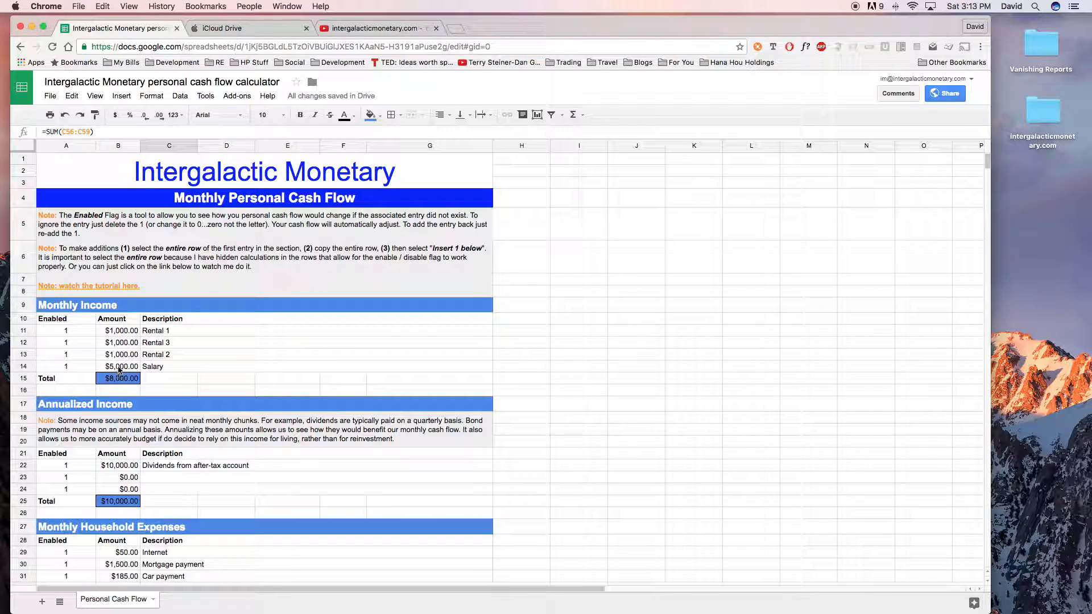
- Inspect the SUM formula behind the Monthly Income total in cell B15 and the range it references
left_click(117, 379)
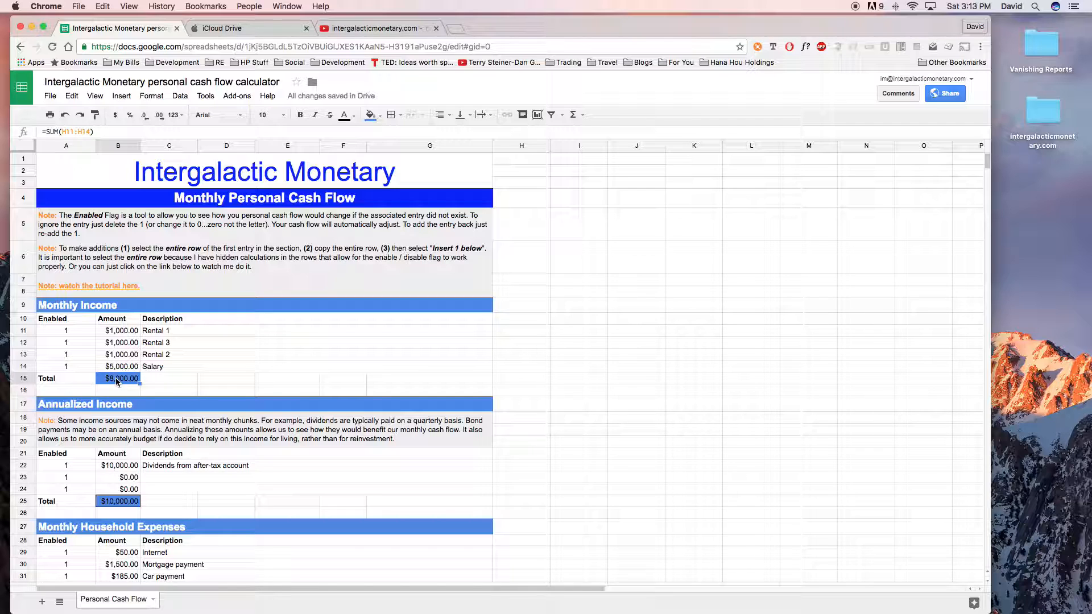
triple_click(103, 132)
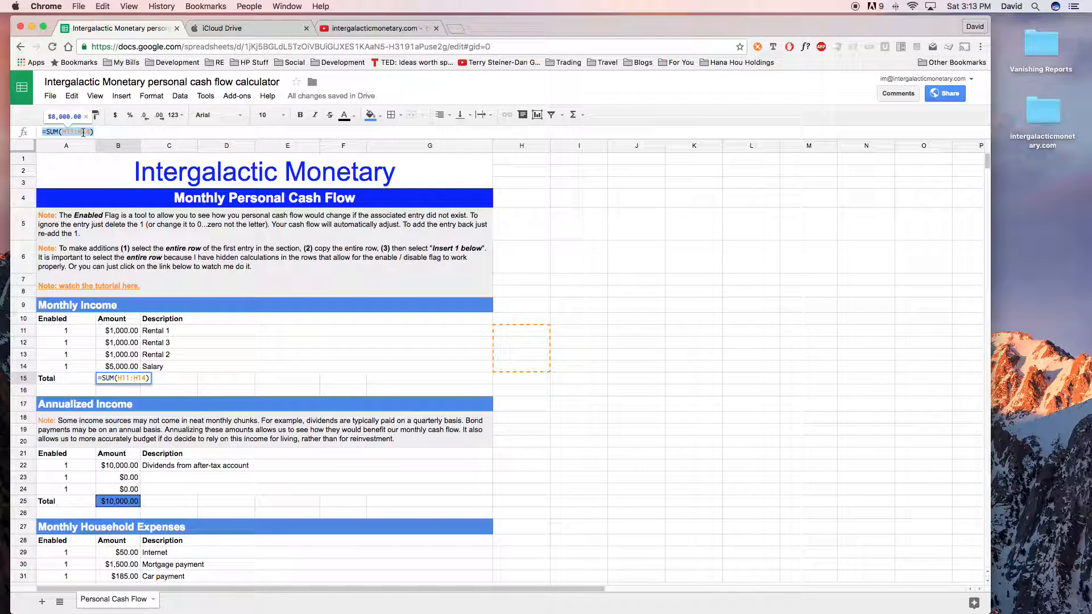
left_click(102, 132)
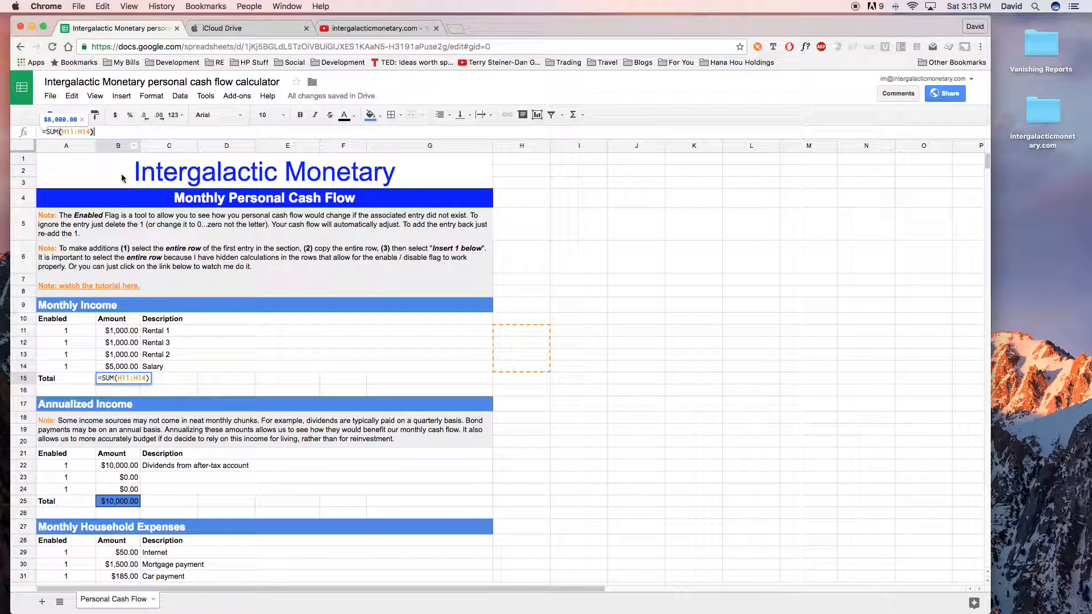
left_click(117, 146)
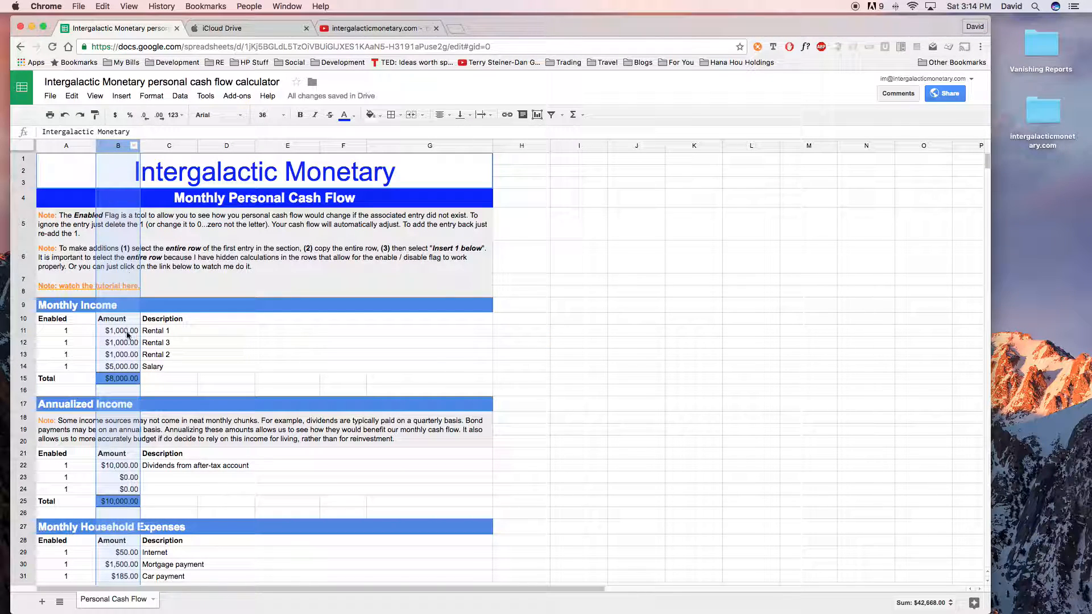
left_click(123, 378)
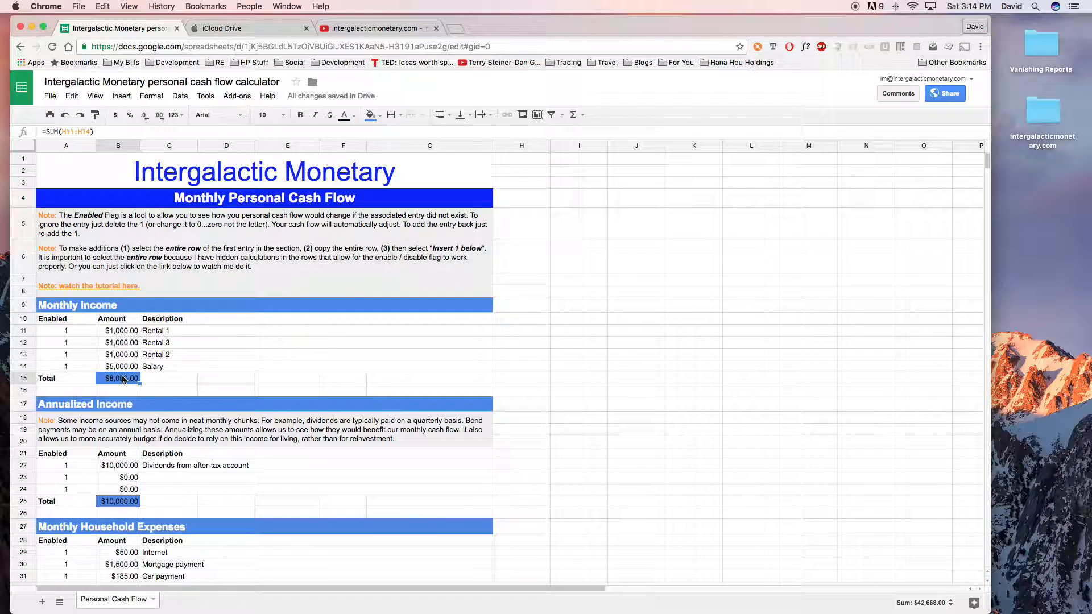
triple_click(109, 132)
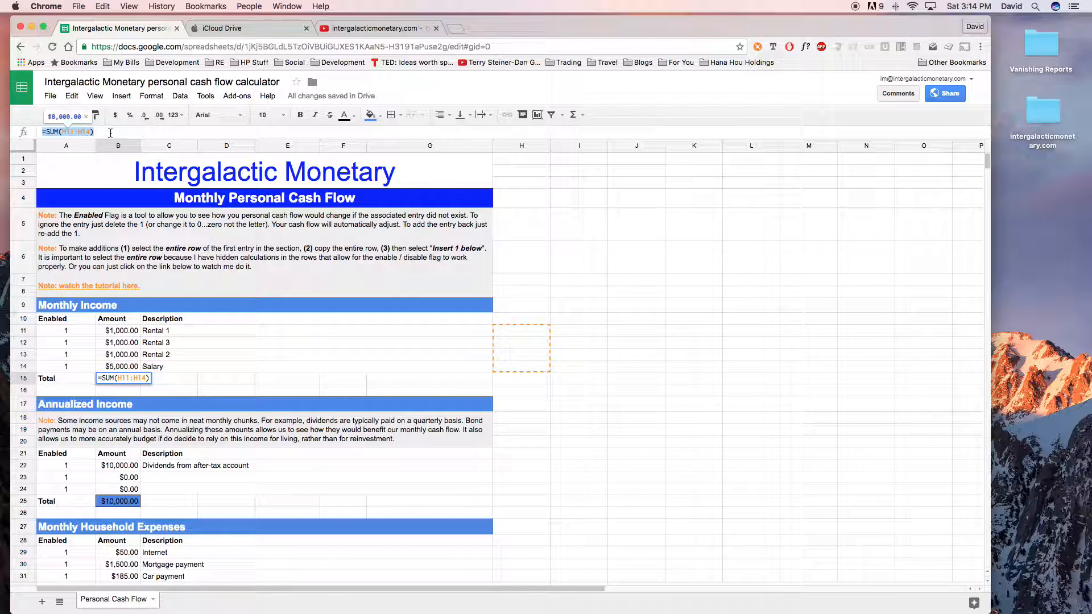
- Set the text color of the entire column H to black to reveal its hidden calculations
left_click(513, 147)
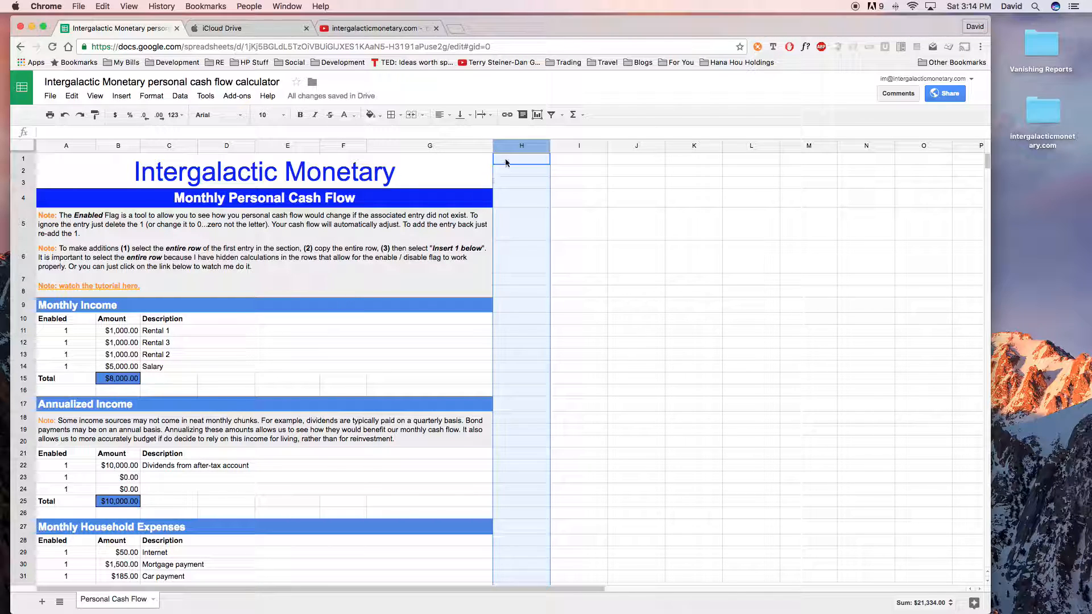
left_click(532, 227)
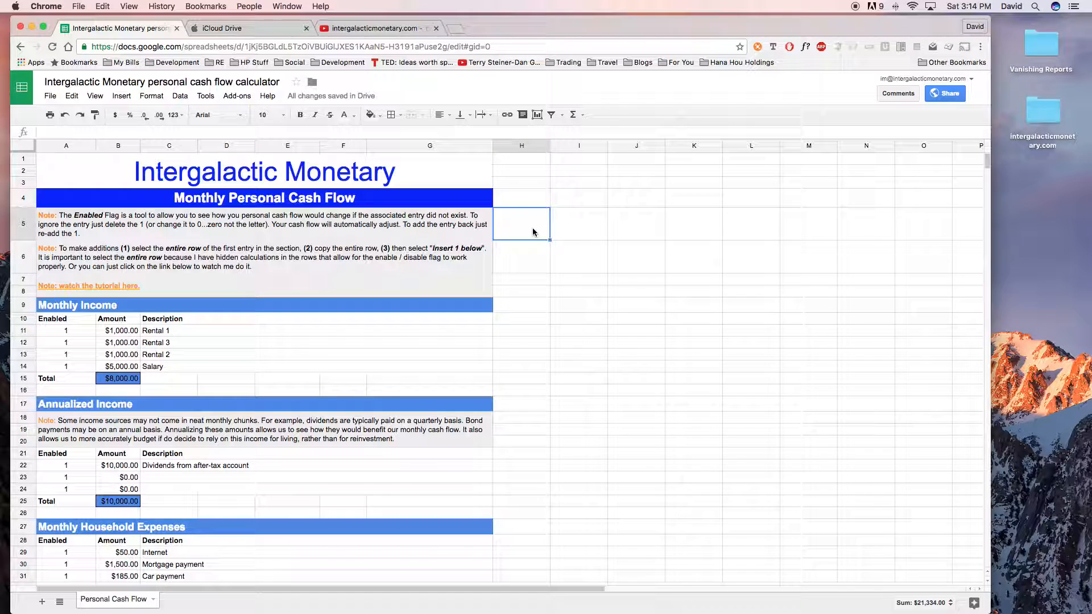
left_click(521, 147)
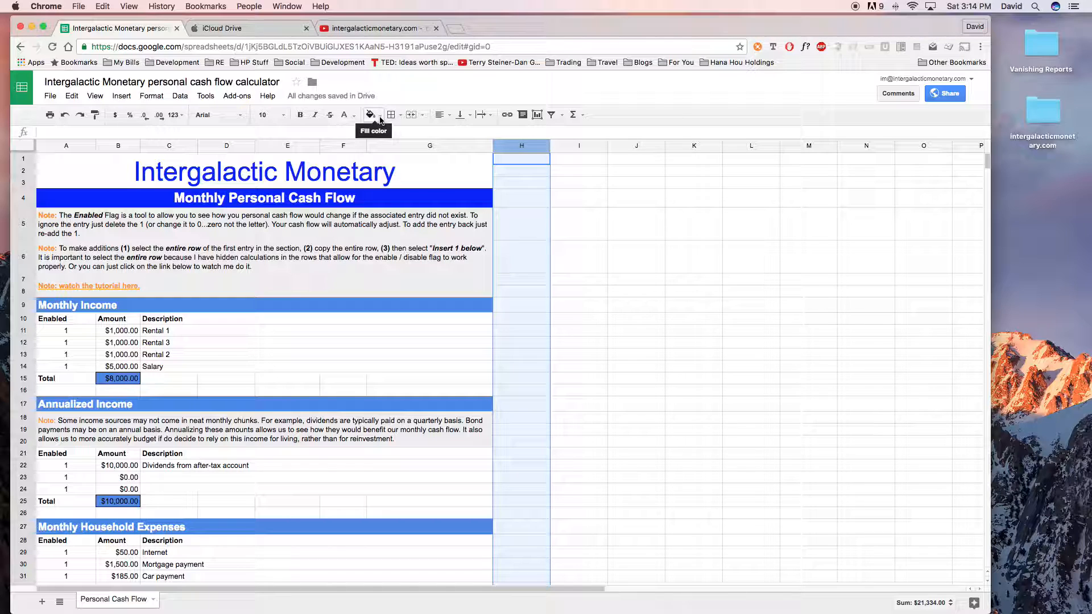
left_click(352, 115)
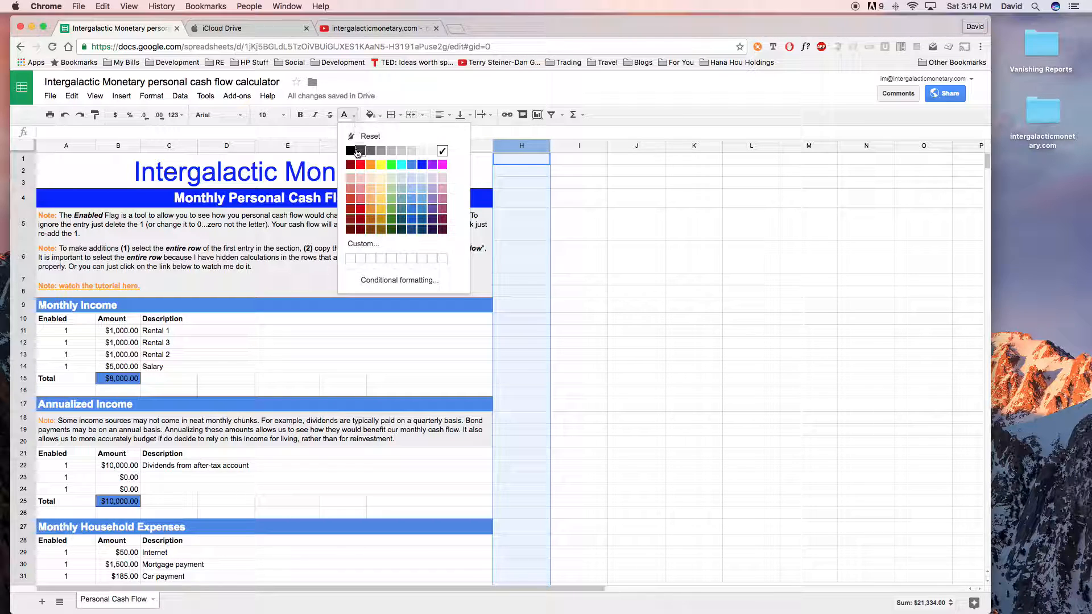
left_click(352, 151)
left_click(582, 281)
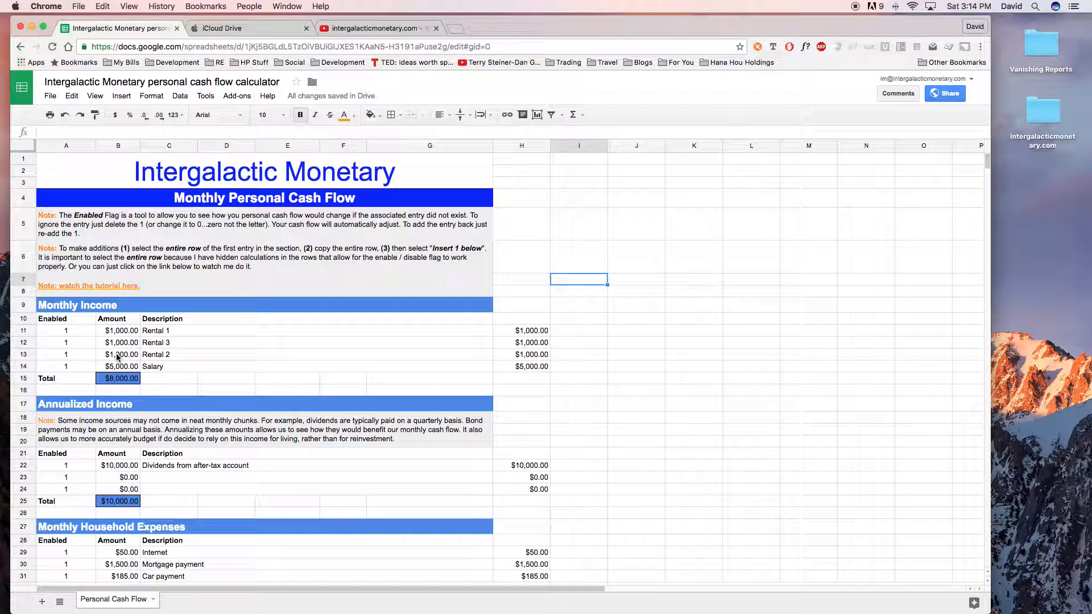
- Disable the Rental 3 income entry by clearing its Enabled flag in cell A12
left_click(79, 345)
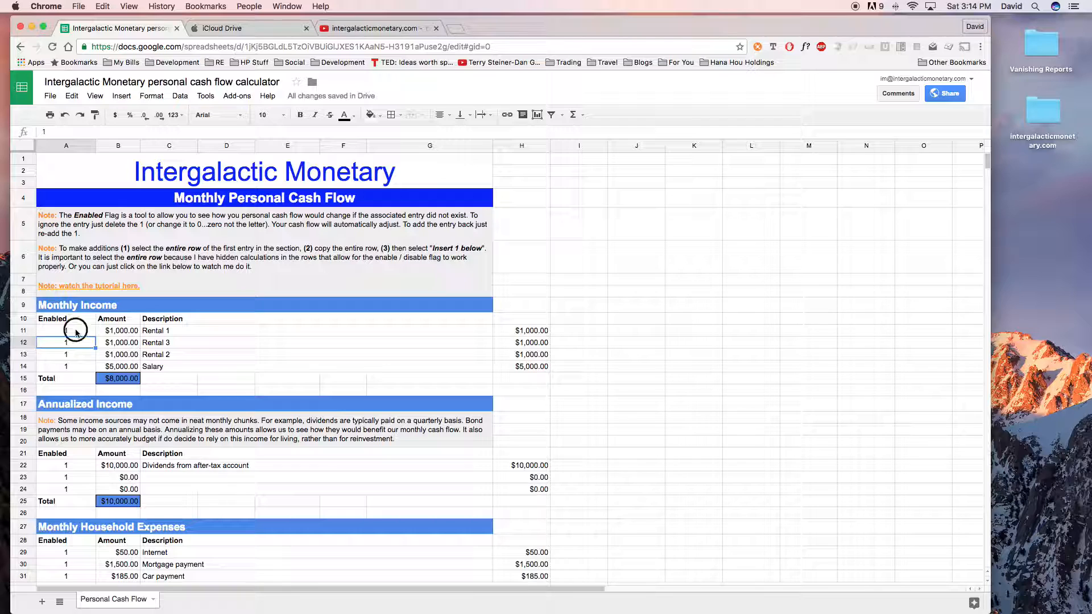
type("0")
key("Return")
key("Up")
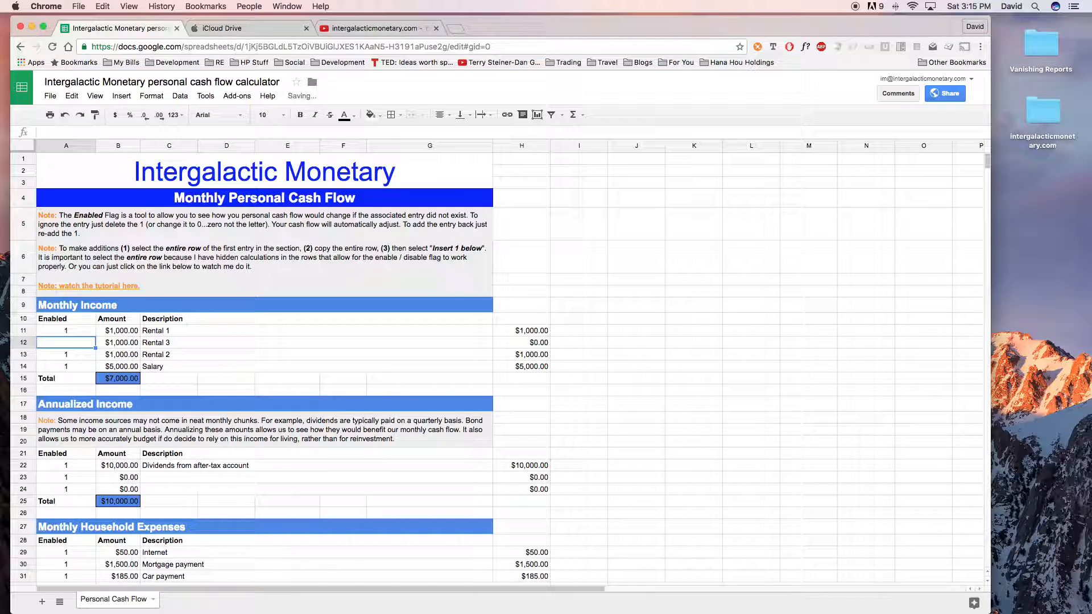
key("Down")
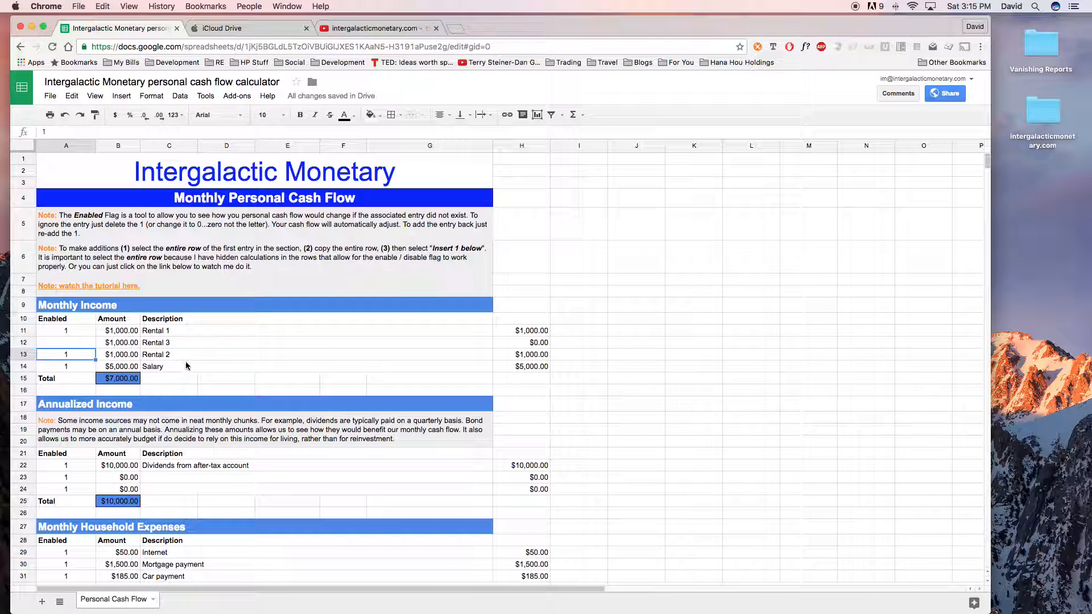
- Re-enable the Rental 3 income entry by setting its Enabled flag to 1
left_click(66, 343)
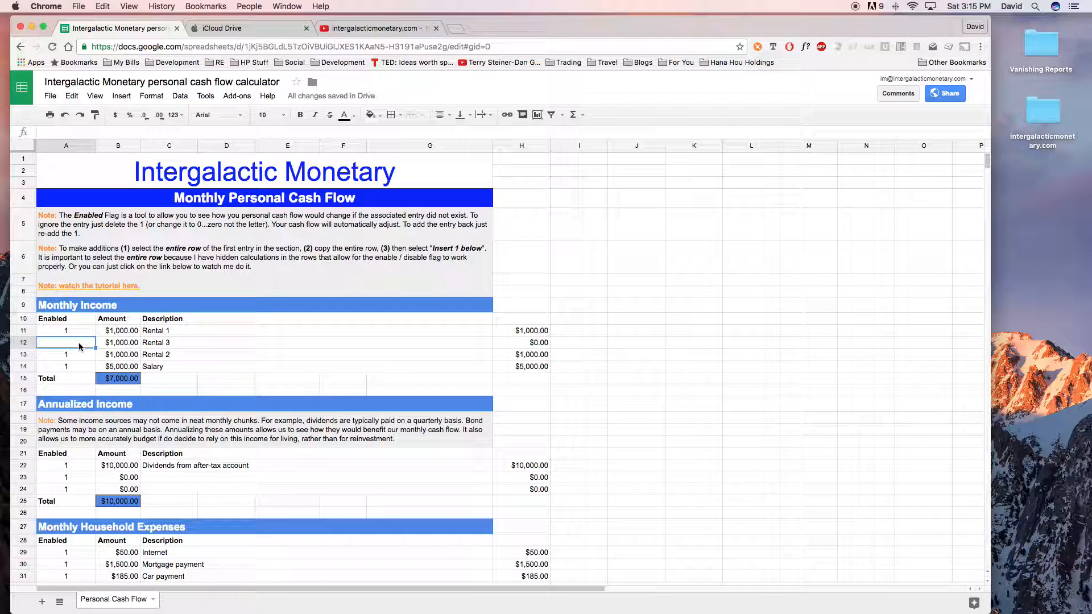
type("1")
key("Tab")
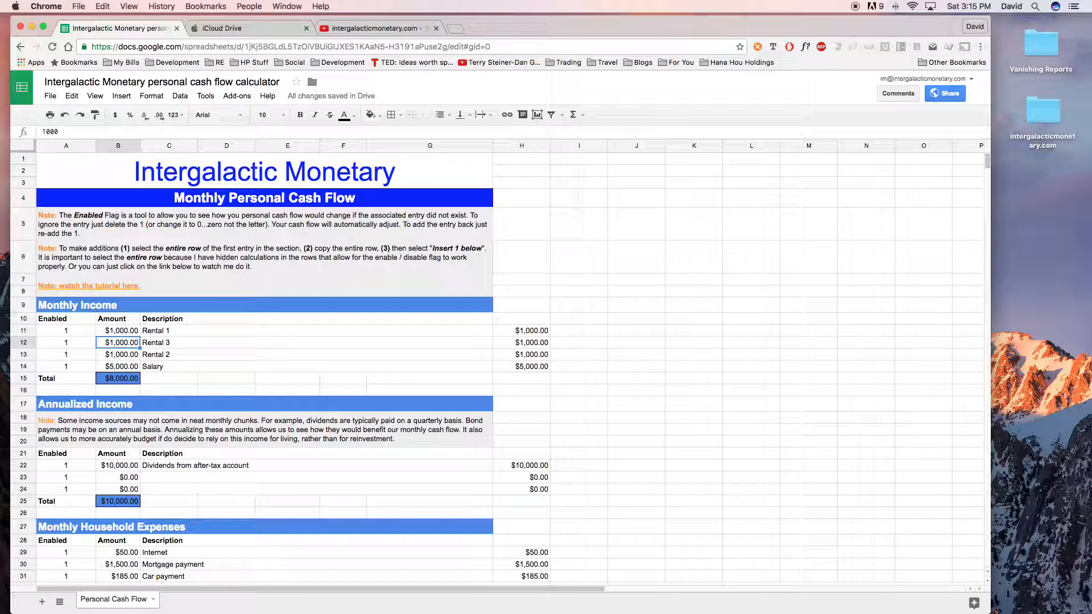
- Clear the Enabled flags of the Internet, Mortgage payment and Car payment entries under Monthly Household Expenses
scroll(81, 346, "down", 5)
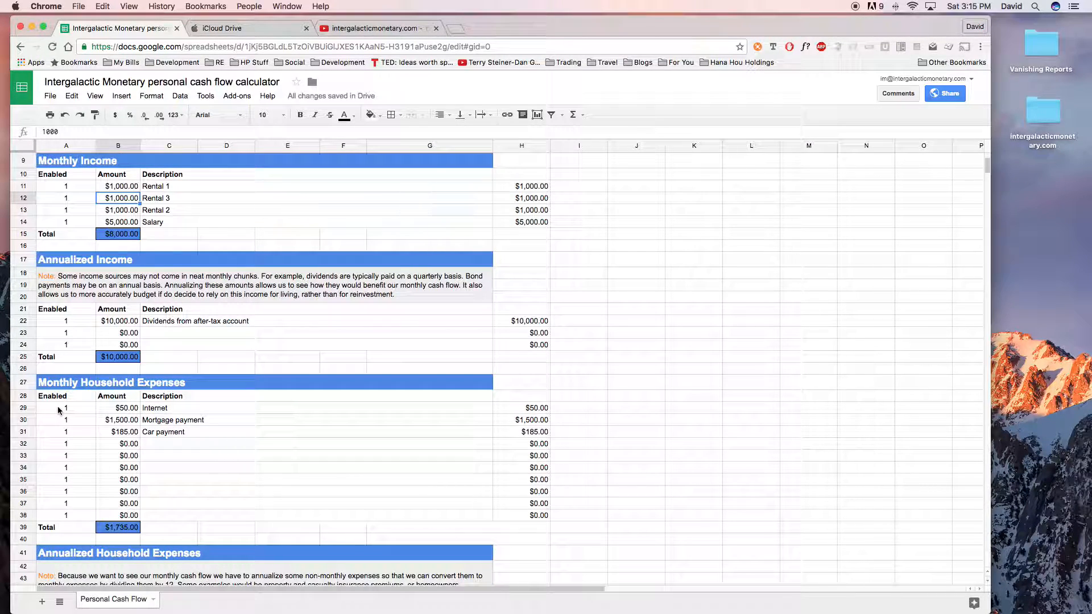
left_click(57, 408)
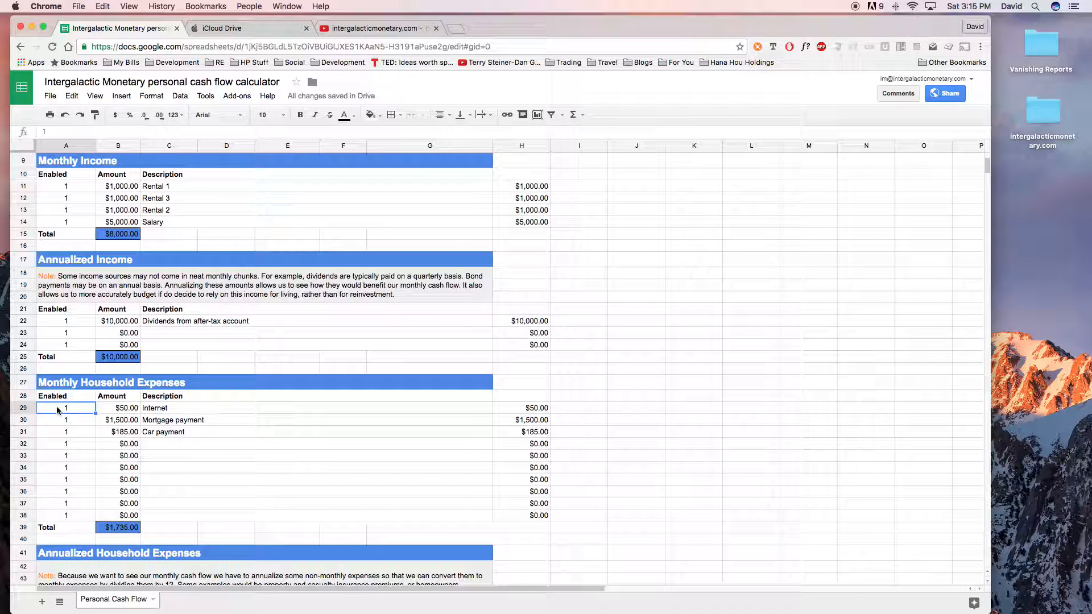
key("Delete")
key("Down")
key("Delete")
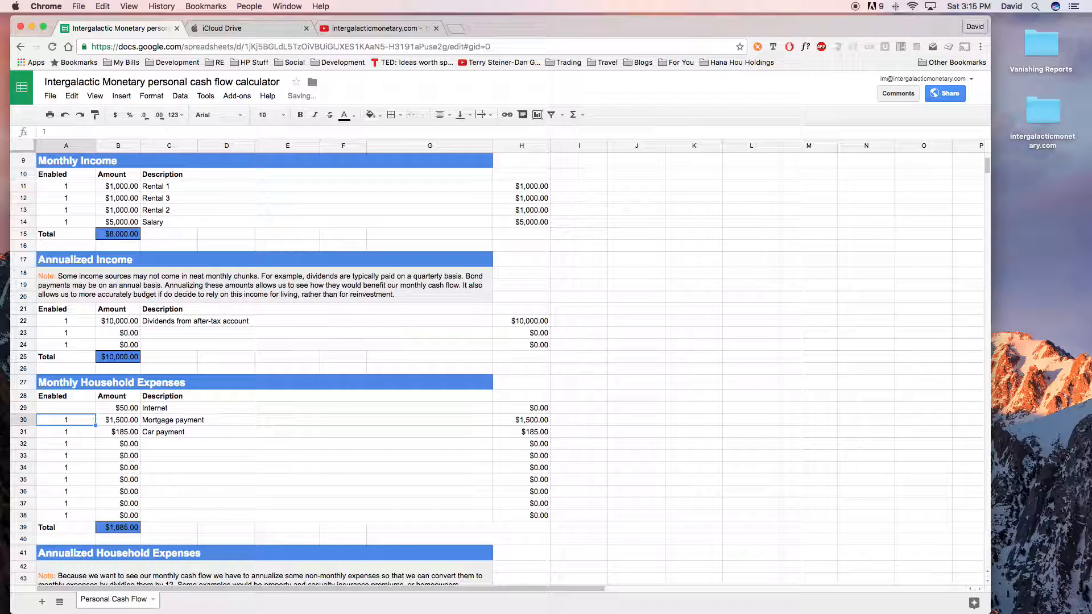
key("Down")
key("Delete")
key("Up")
key("Up")
key("Up")
key("Up")
key("Up")
key("Up")
key("Up")
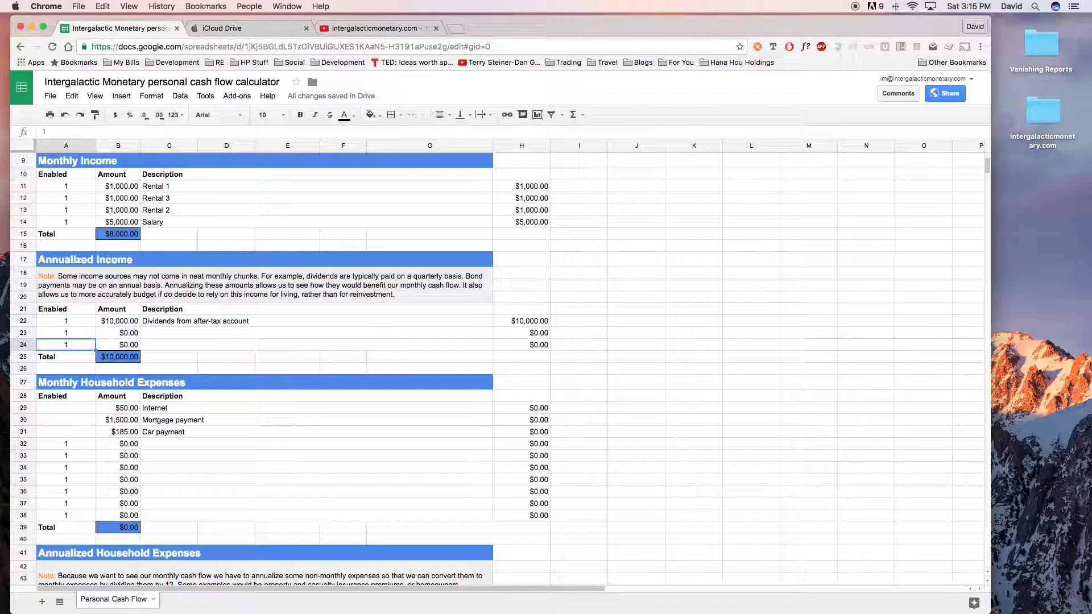
key("Down")
key("Down")
key("Down")
key("Down")
key("Down")
key("Down")
key("Down")
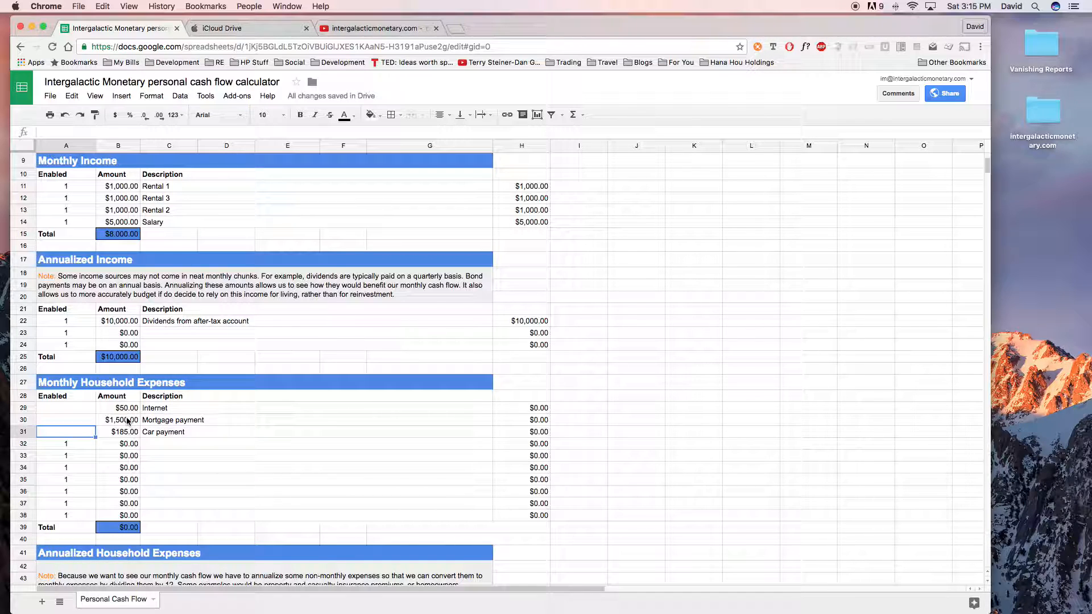
- Check the Monthly Personal Cash Flow summary with the three household expenses disabled
scroll(128, 421, "down", 5)
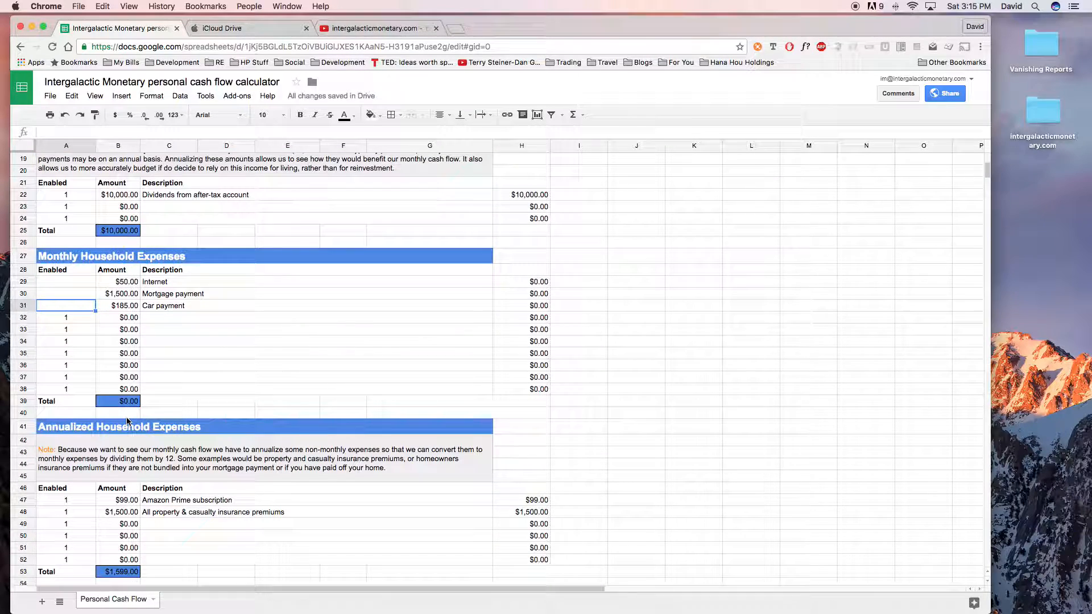
scroll(127, 421, "down", 4)
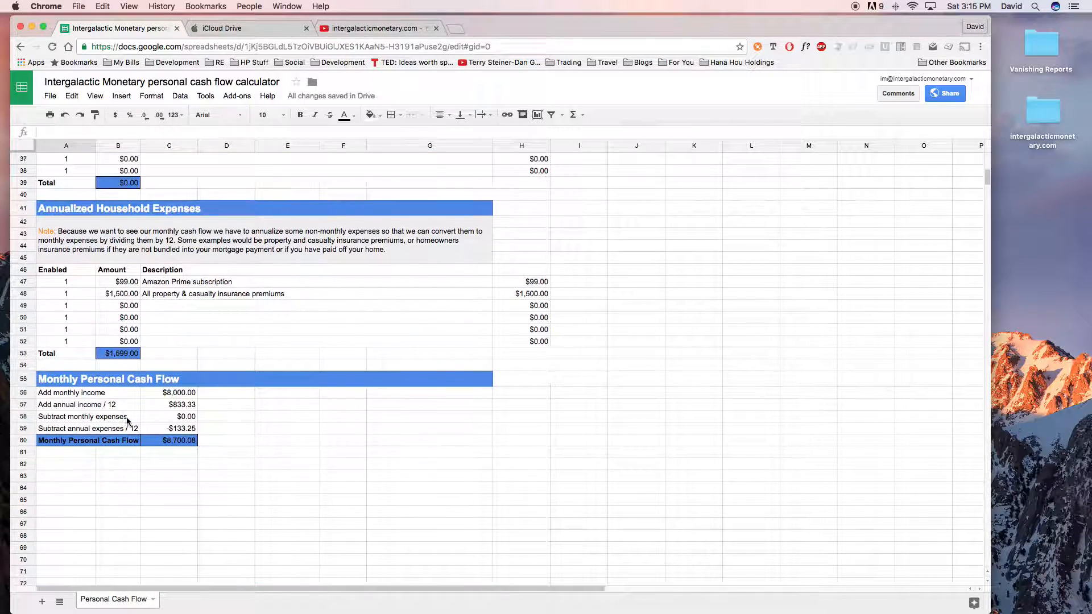
scroll(138, 319, "up", 10)
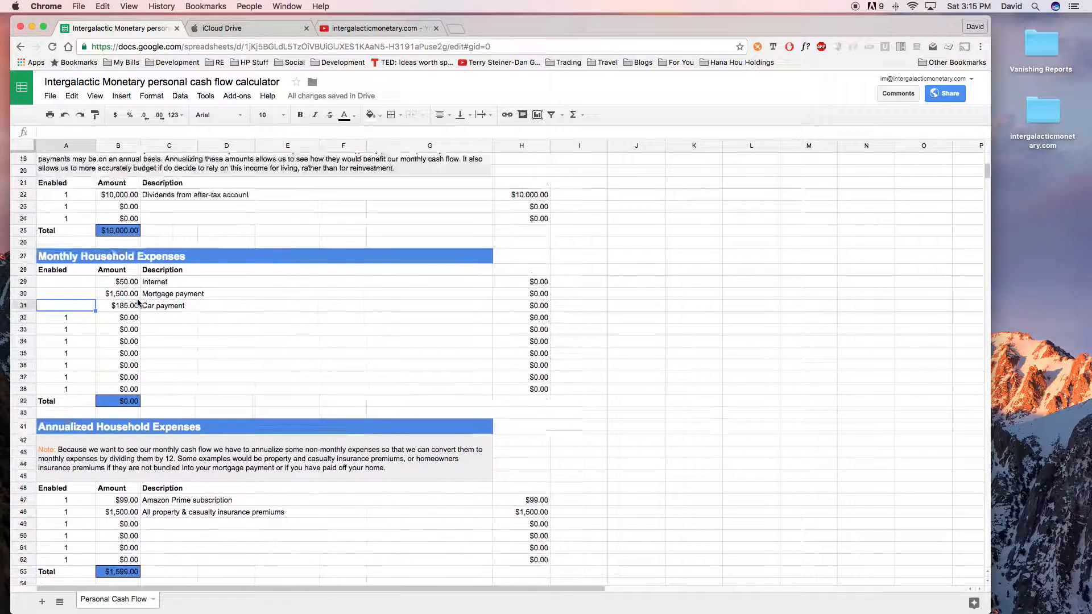